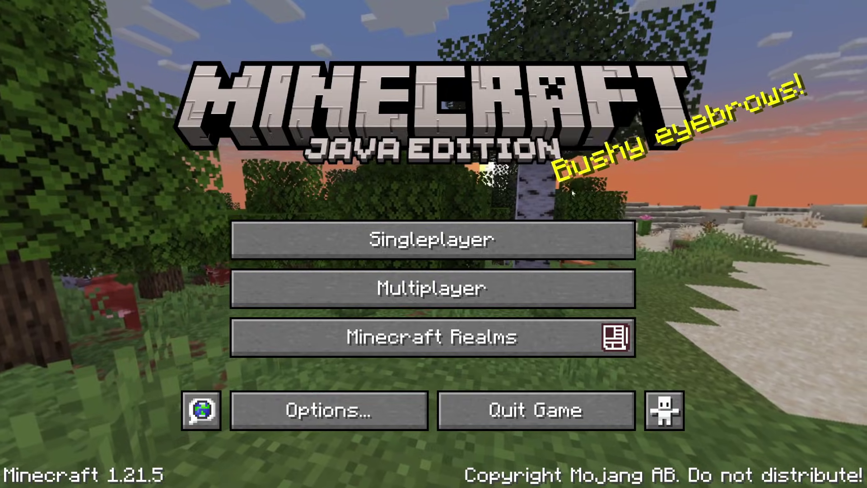
Step: Quit Minecraft, switch to Chrome and open the CurseForge website through a Google search for curseforge
click(535, 410)
click(527, 475)
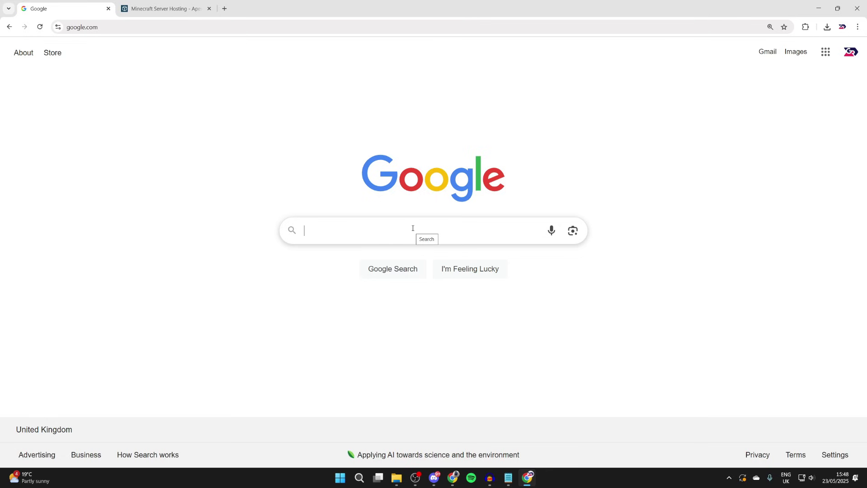
text(curse)
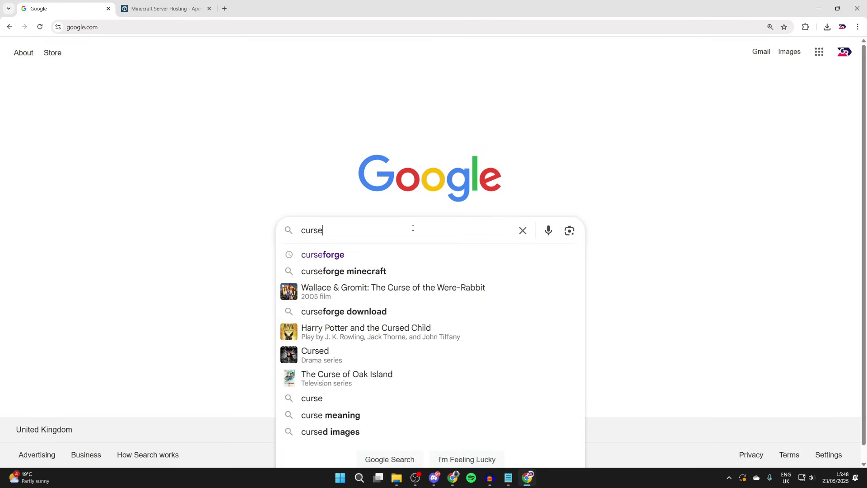
text(forge)
key(Return)
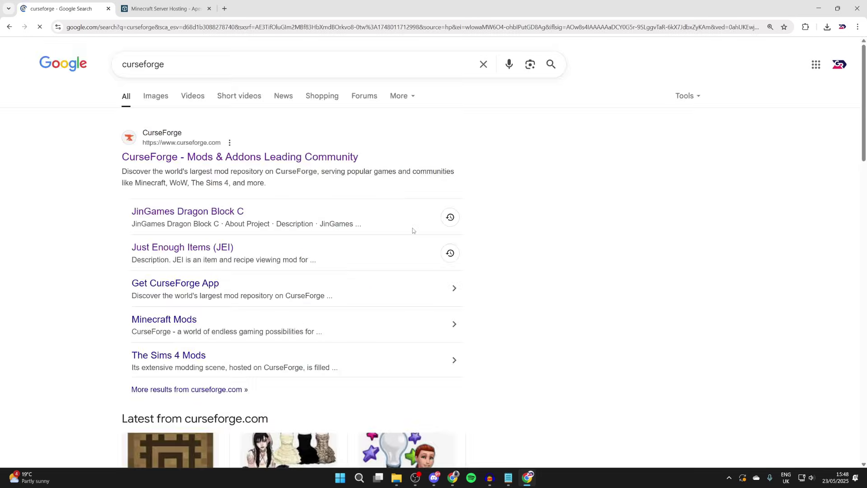
click(321, 157)
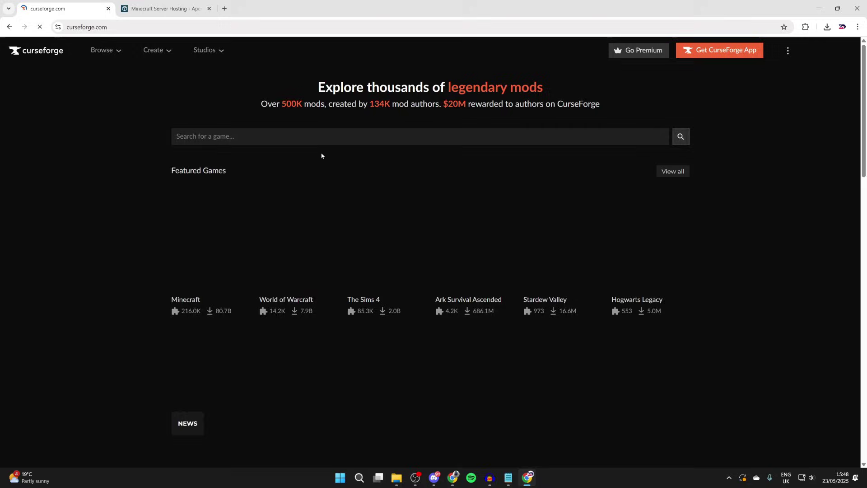
Step: Browse all Minecraft mods on CurseForge and open the page of the Create mod by simibubi
click(209, 224)
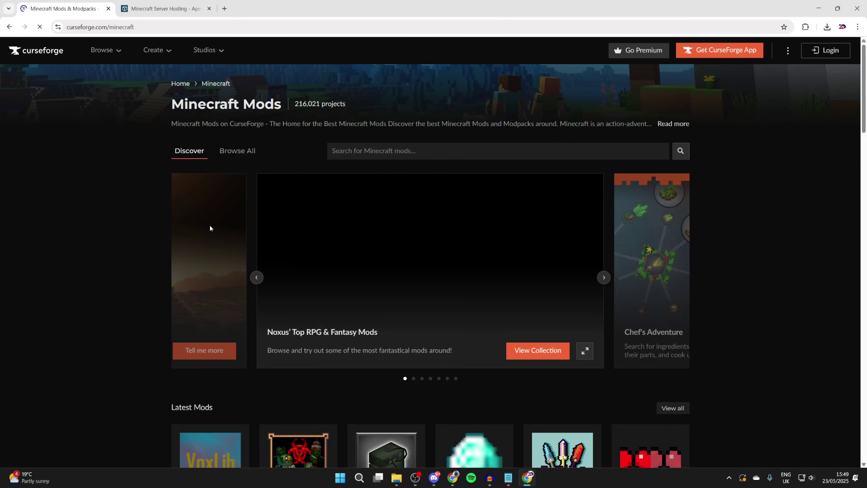
click(227, 153)
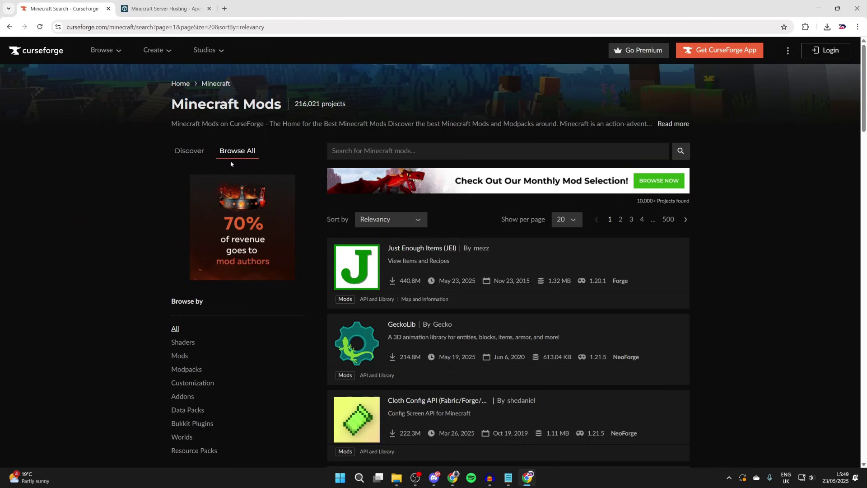
scroll(234, 168, down, 5)
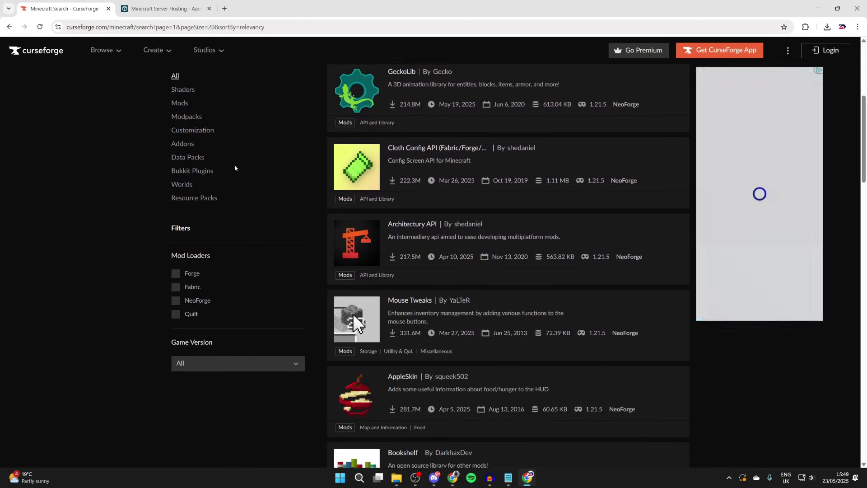
scroll(411, 228, up, 2)
scroll(411, 228, up, 3)
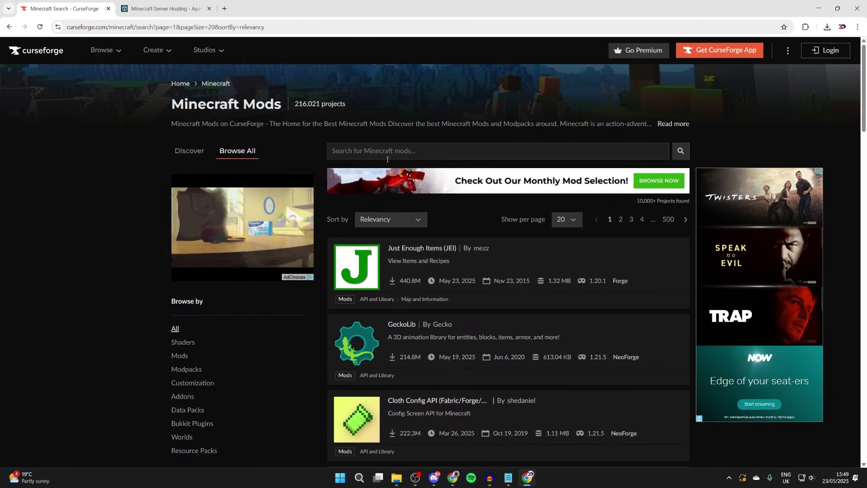
scroll(387, 162, down, 8)
scroll(387, 163, down, 15)
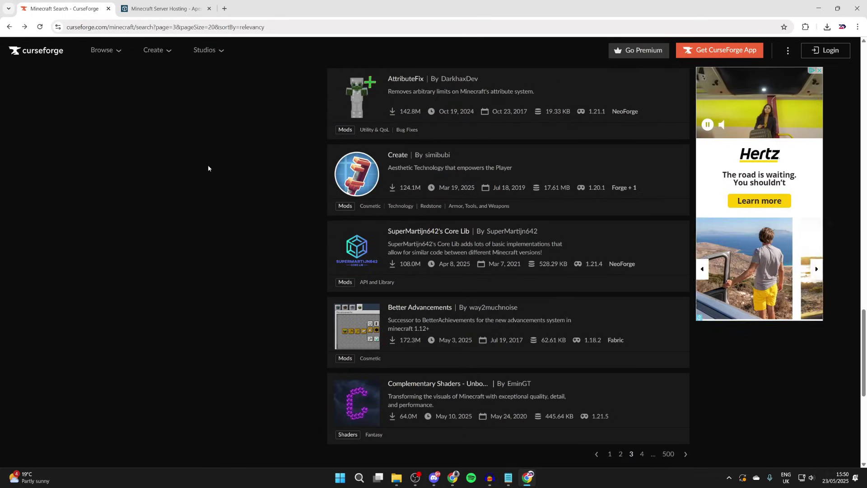
click(347, 174)
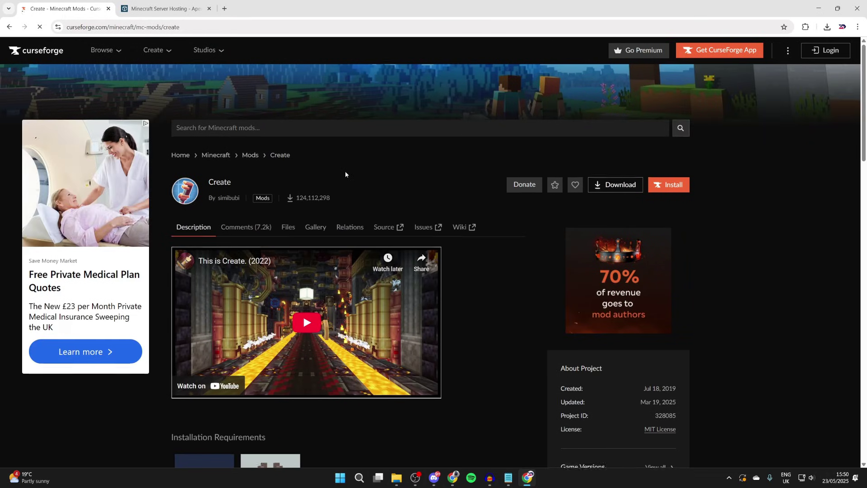
Step: Download the Create 6.0.4 file for Minecraft 1.20.1 from the mod's file list
scroll(303, 221, down, 5)
scroll(326, 260, up, 6)
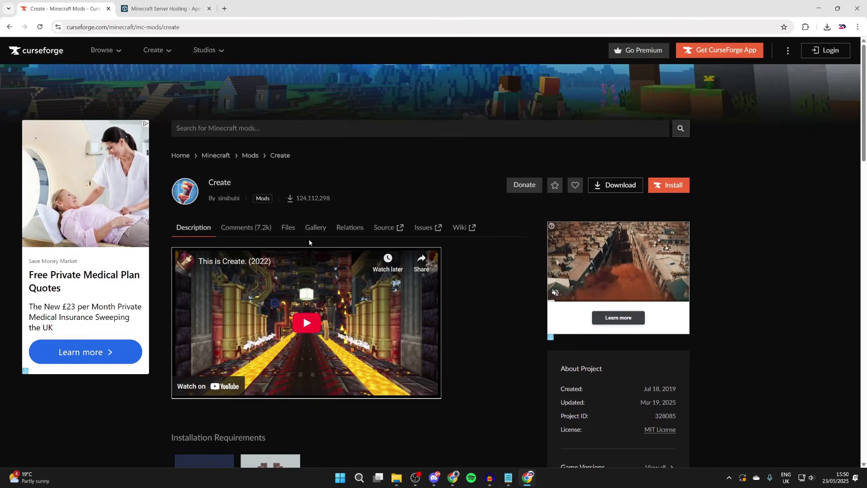
click(290, 229)
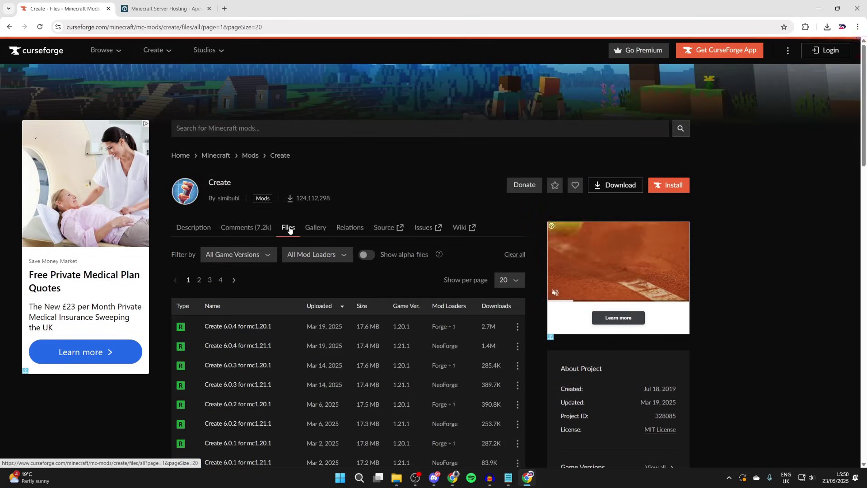
scroll(290, 229, down, 1)
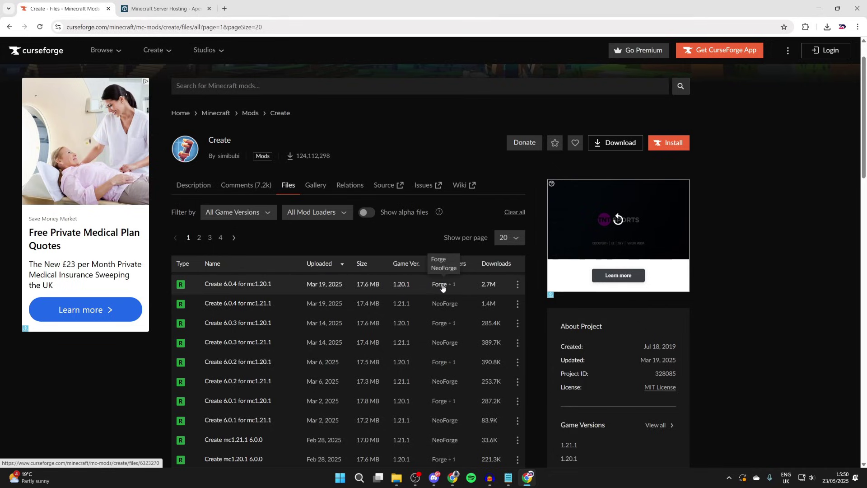
click(518, 284)
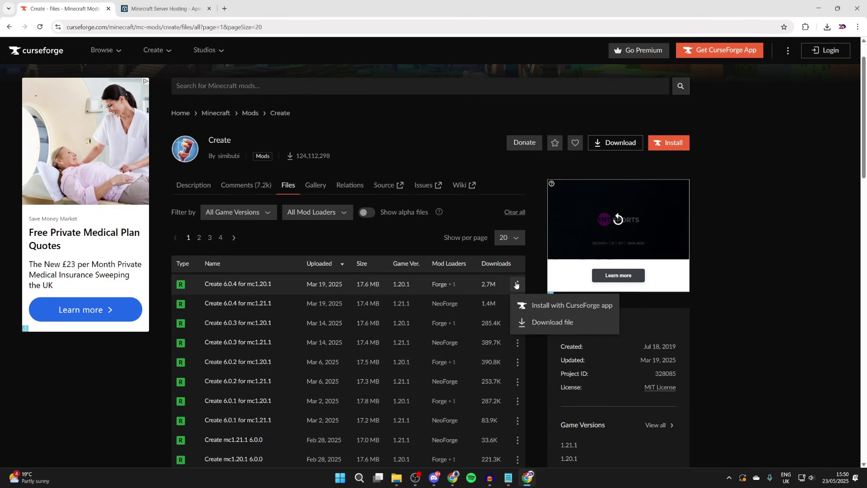
click(547, 322)
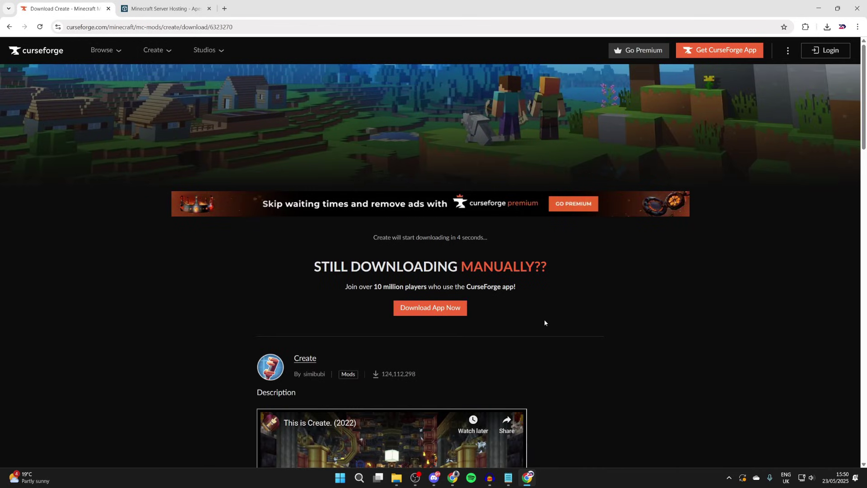
Step: Search Google for forge minecraft and open the Minecraft Forge downloads website
click(9, 27)
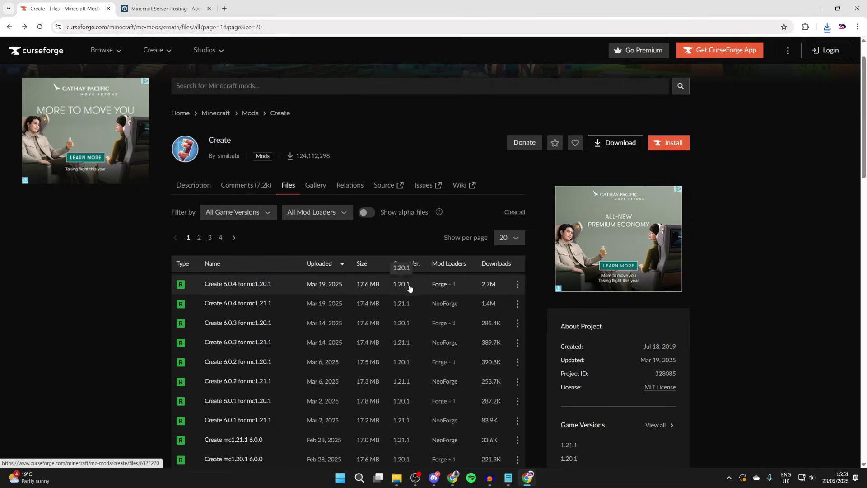
scroll(316, 226, up, 1)
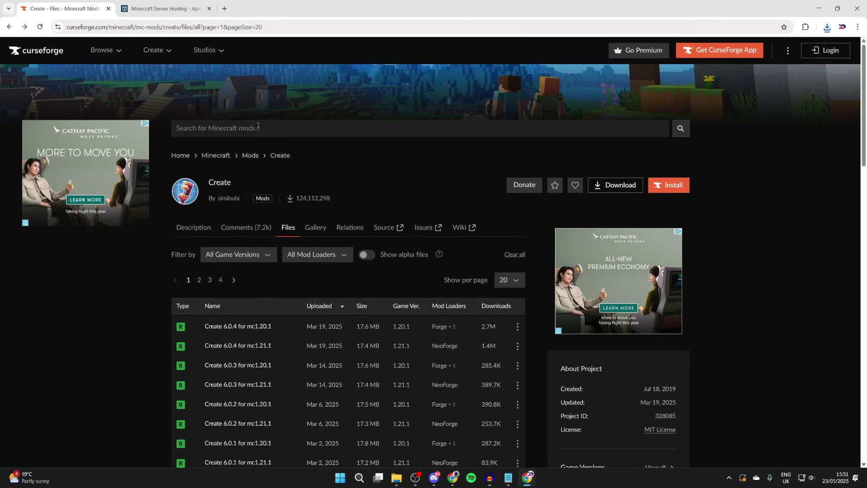
click(248, 27)
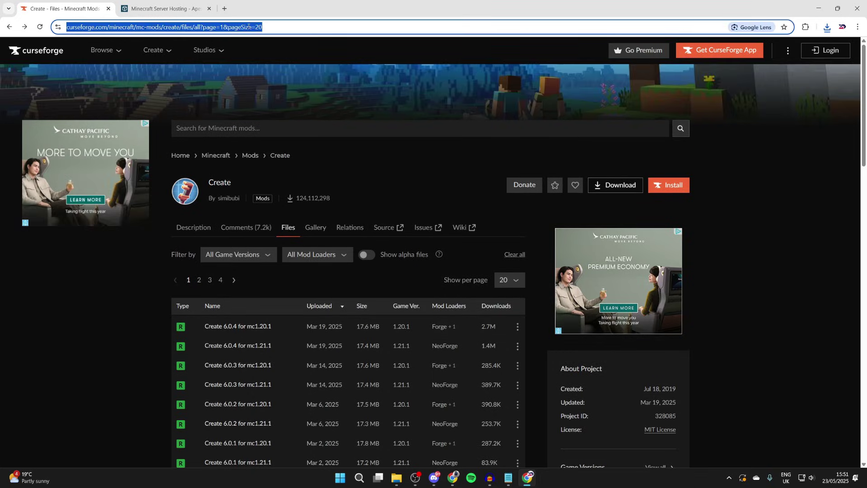
text(google.com)
key(Return)
text(forge)
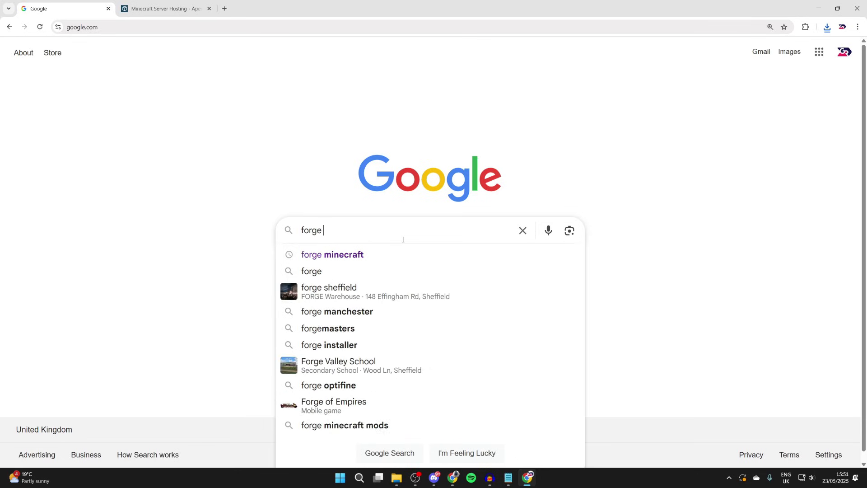
key(Down)
key(Return)
click(318, 169)
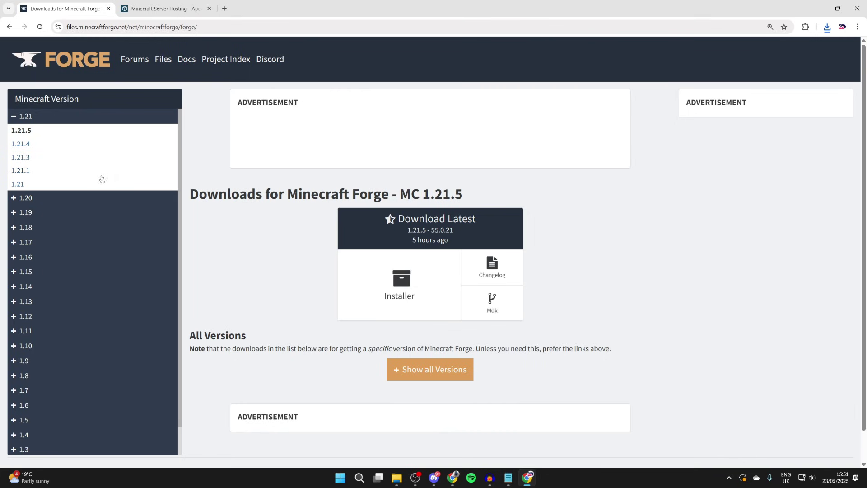
Step: Download the latest Forge installer for Minecraft 1.20.1, version 47.4.1, skipping the advertisement page
click(81, 199)
click(20, 265)
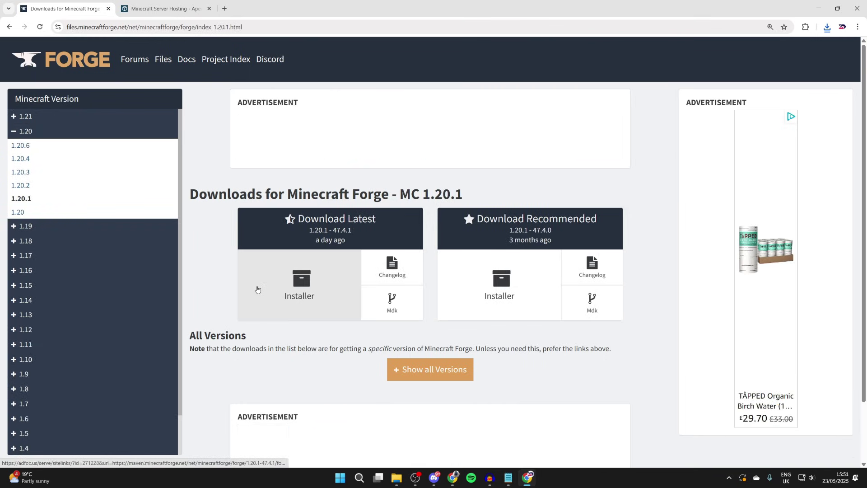
click(257, 288)
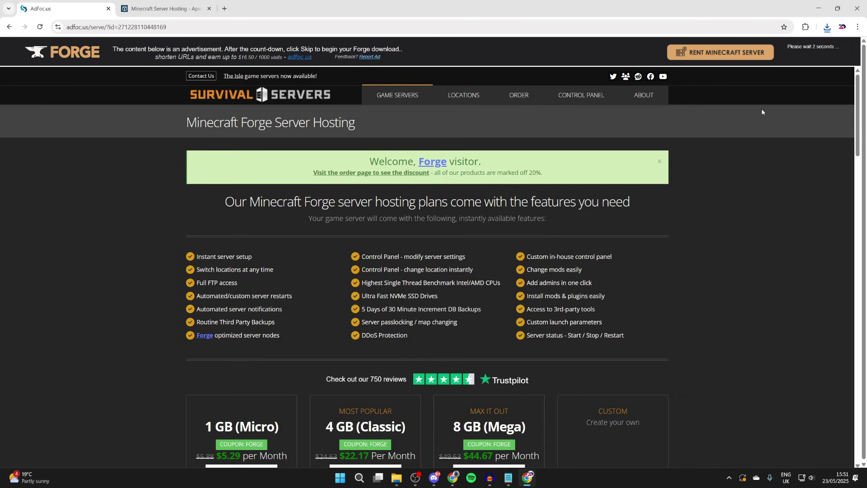
click(811, 53)
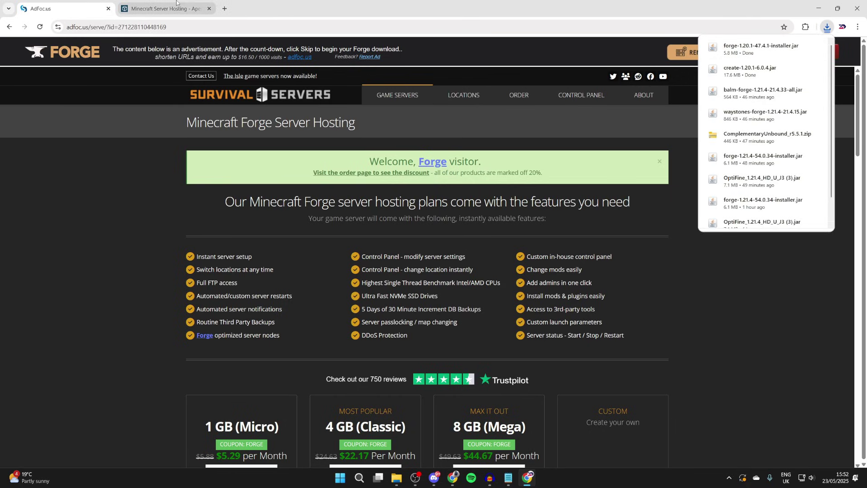
Step: Look over the Apex Hosting page and its Minecraft server hosting features
click(150, 4)
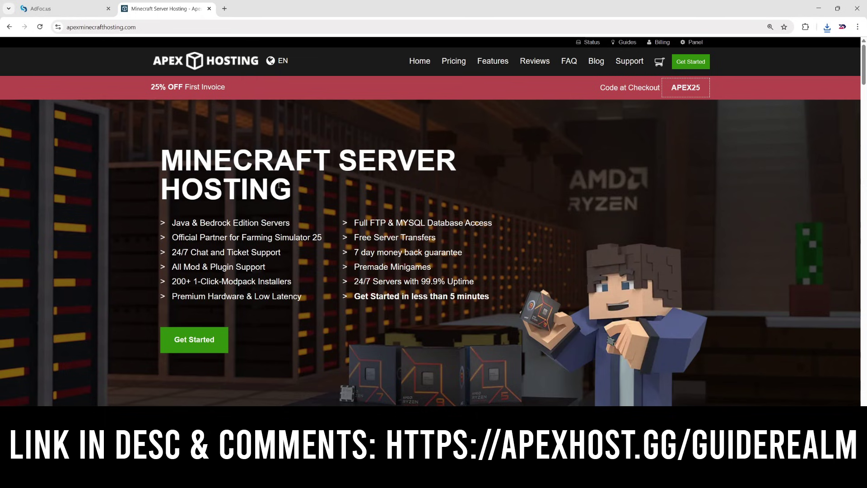
scroll(294, 232, down, 6)
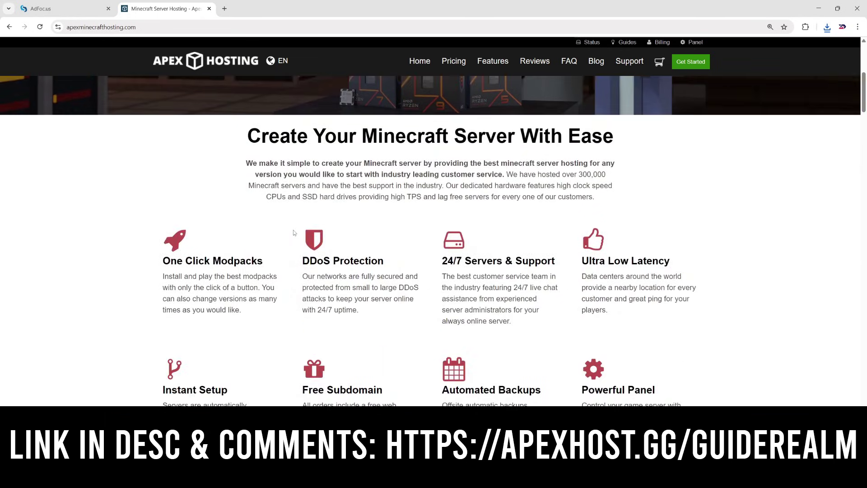
scroll(294, 230, down, 1)
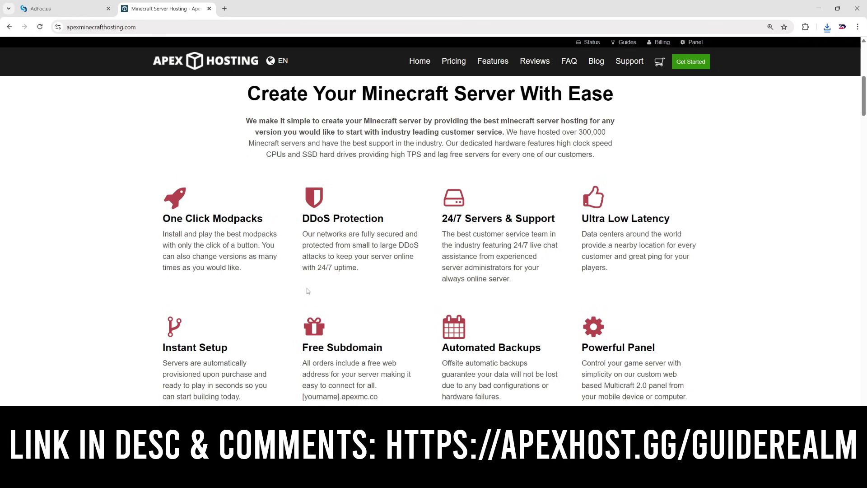
scroll(260, 337, up, 7)
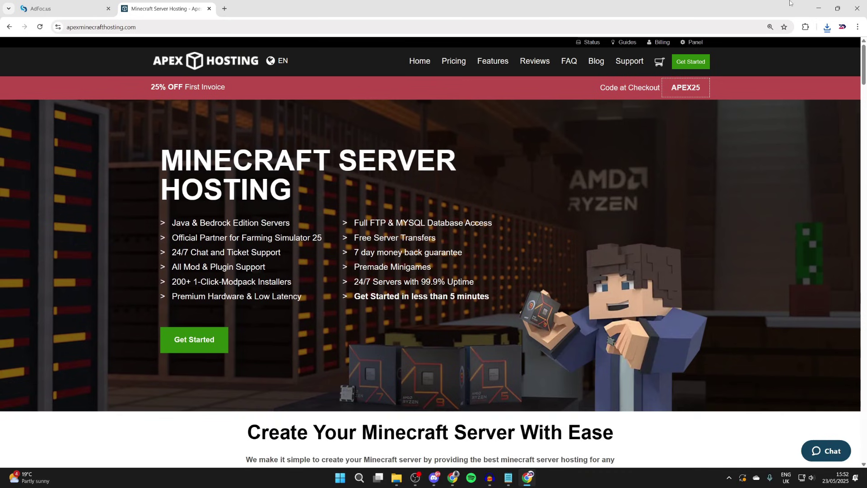
Step: Put the downloaded Forge 1.20.1 installer and Create 1.20.1 jar files on the desktop, then close the file window
click(812, 4)
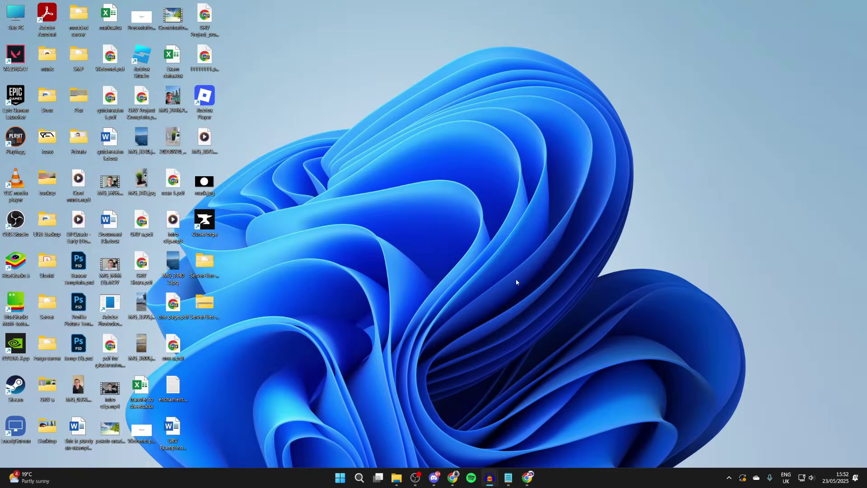
right_click(398, 483)
click(384, 262)
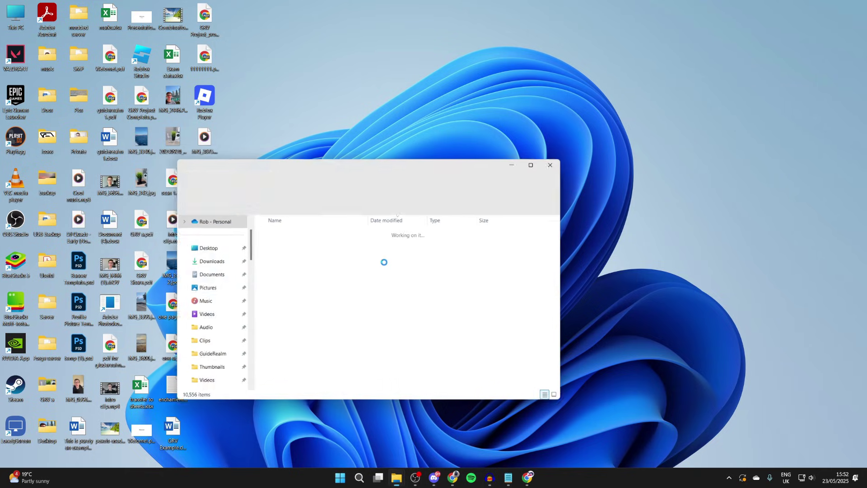
drag(311, 242, 581, 222)
drag(318, 244, 616, 218)
click(556, 162)
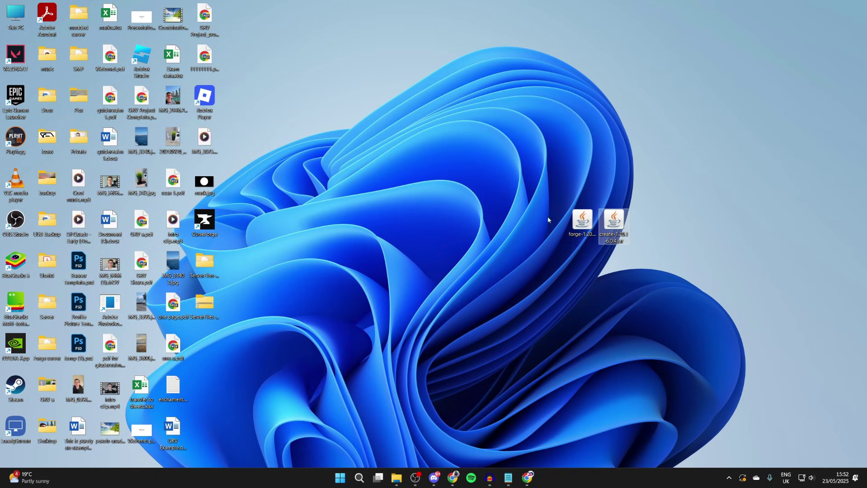
Step: Launch the Forge 1.20.1 installer from the desktop as a test and close it without installing
click(576, 231)
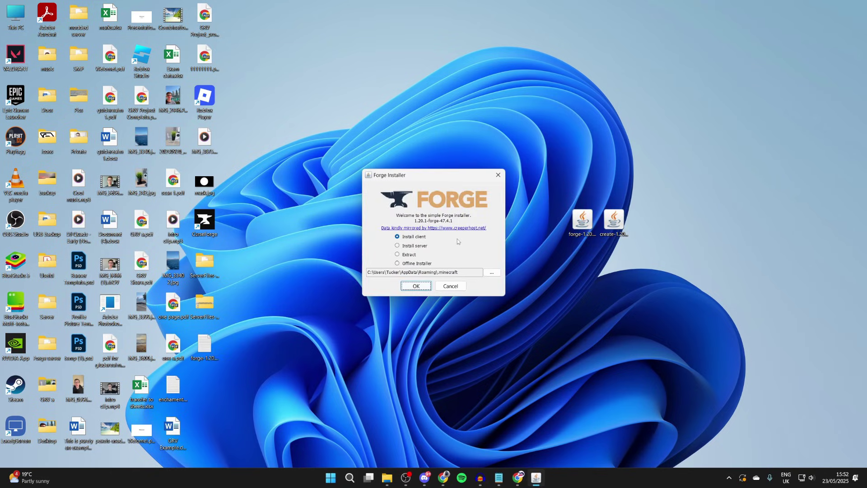
click(497, 176)
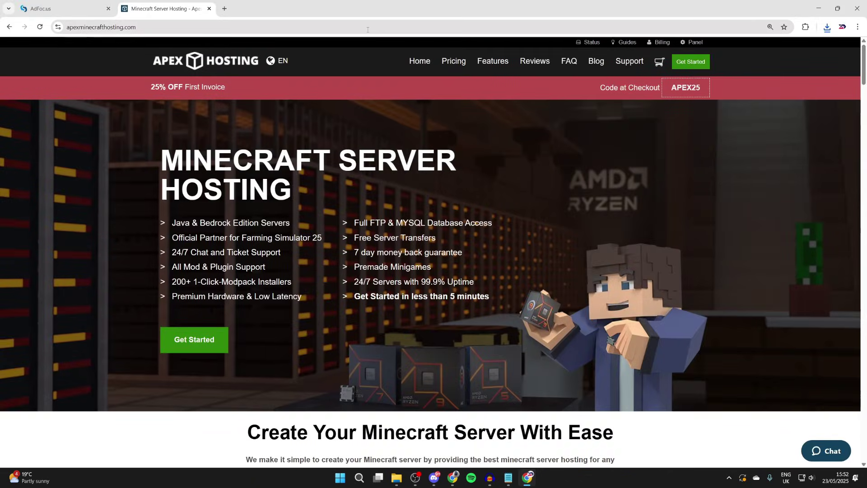
Step: Visit java.com in Chrome to view the Java for Desktops download option, and return to the desktop
click(368, 30)
text(jav)
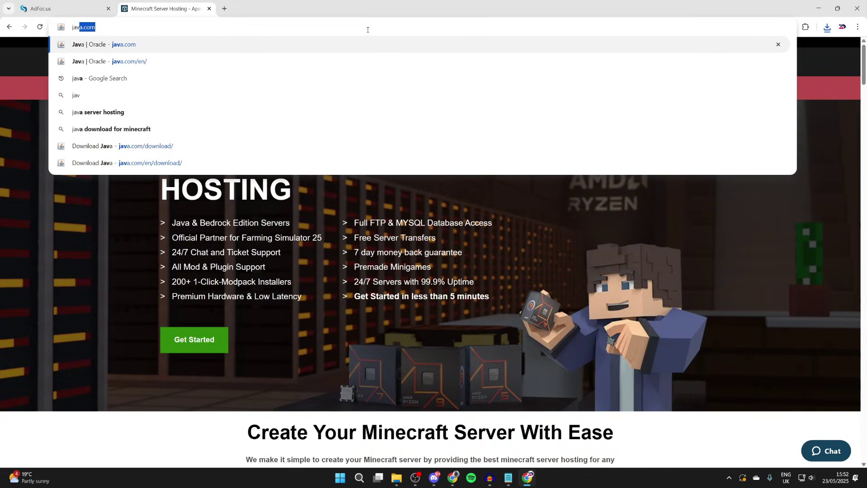
text(a)
key(Return)
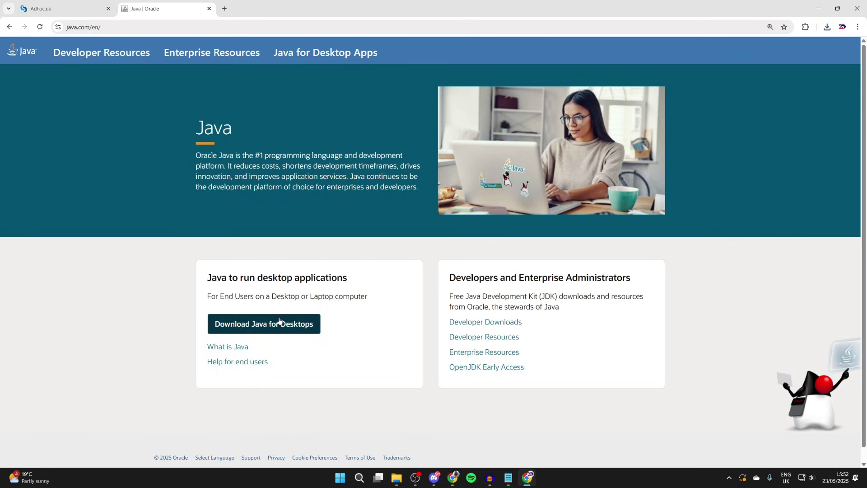
click(817, 2)
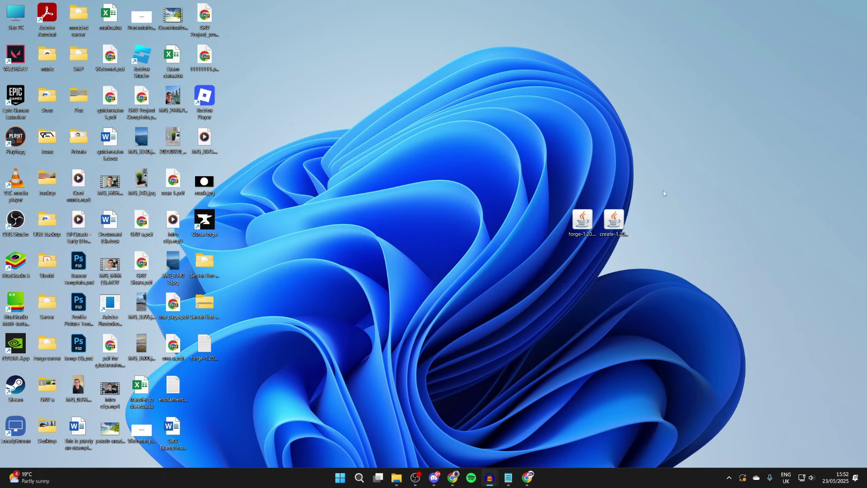
Step: Open the Forge 1.20.1 installer with Java(TM) Platform SE binary as the permanent default app and run the client installation
right_click(585, 221)
mouse_move(600, 251)
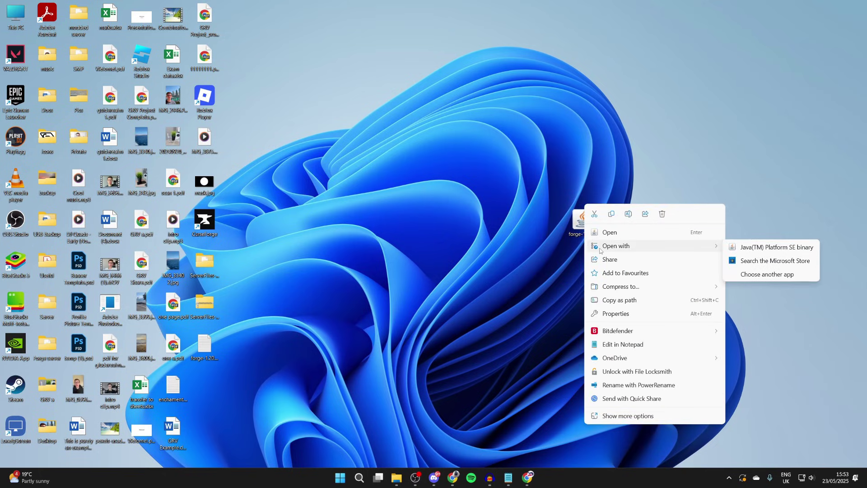
click(741, 271)
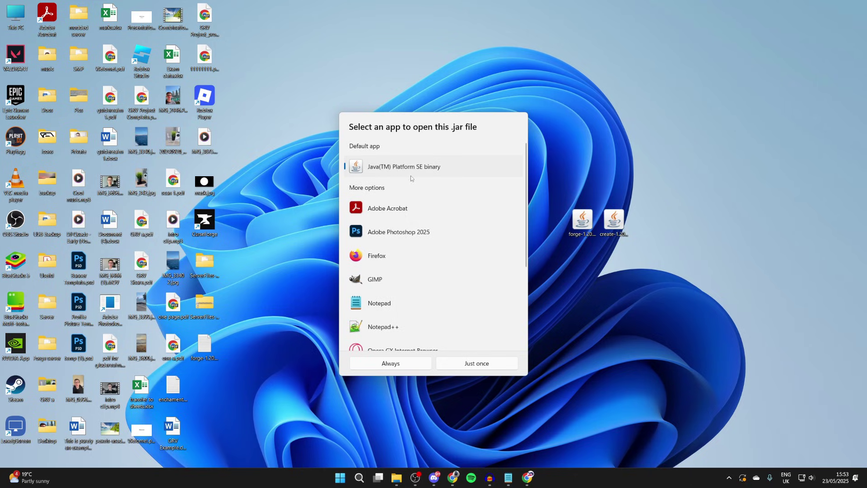
click(406, 364)
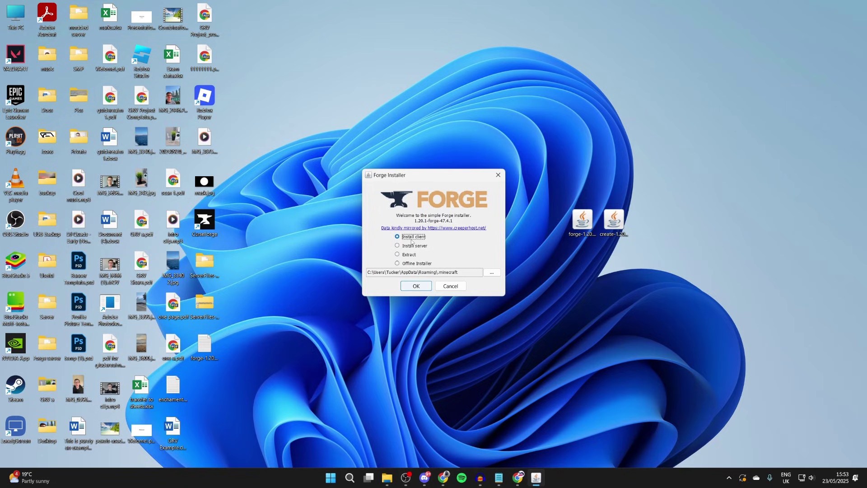
click(417, 286)
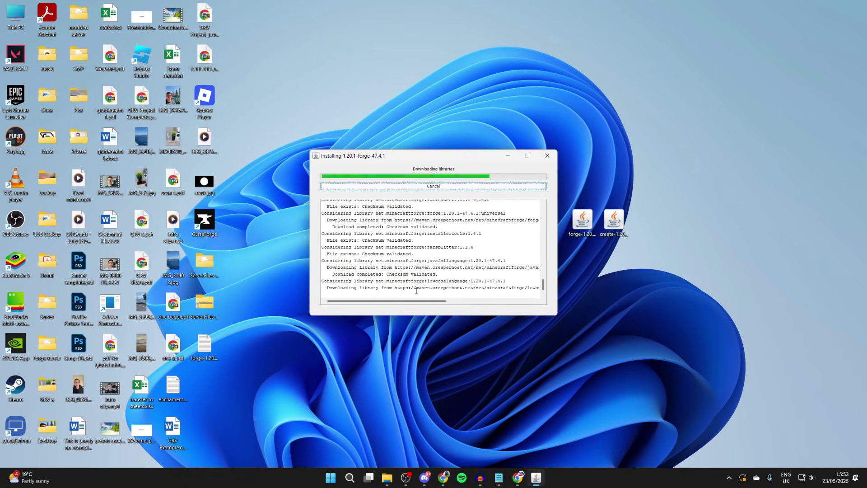
Step: Open the Minecraft Launcher and locate the 1.20.1-forge-47.4.1 entry among the Java Edition installations
key(super)
text(mine)
key(Down)
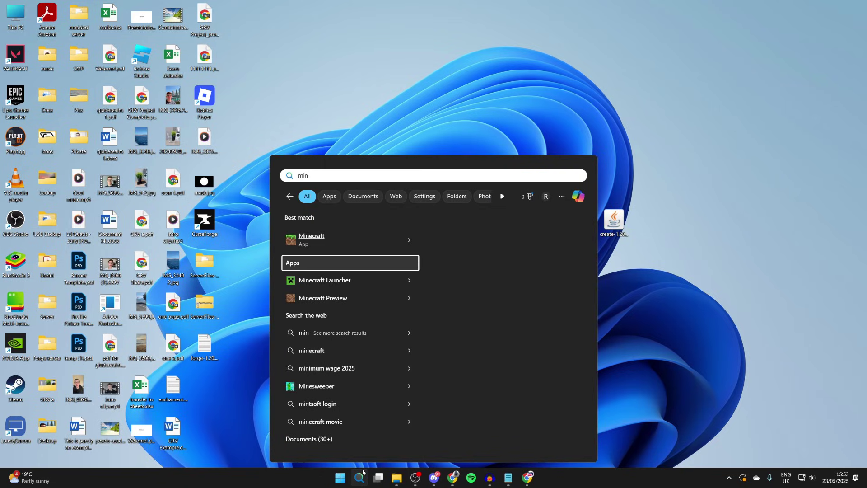
key(Return)
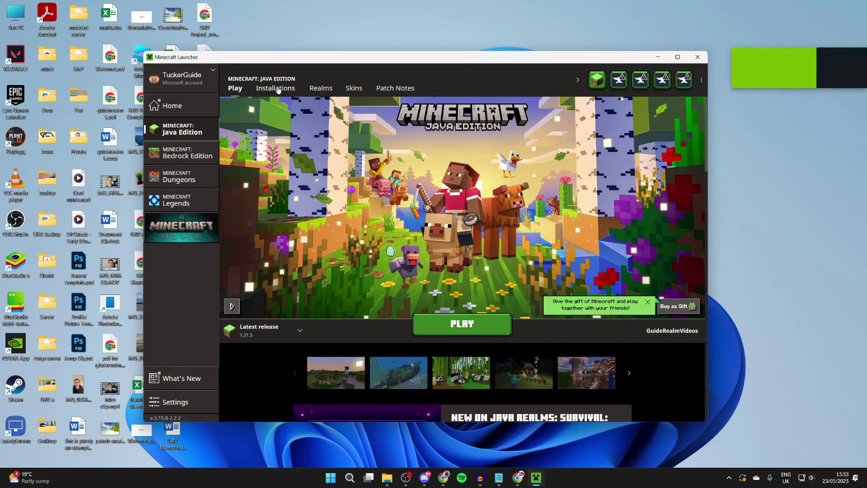
click(277, 88)
scroll(333, 175, down, 12)
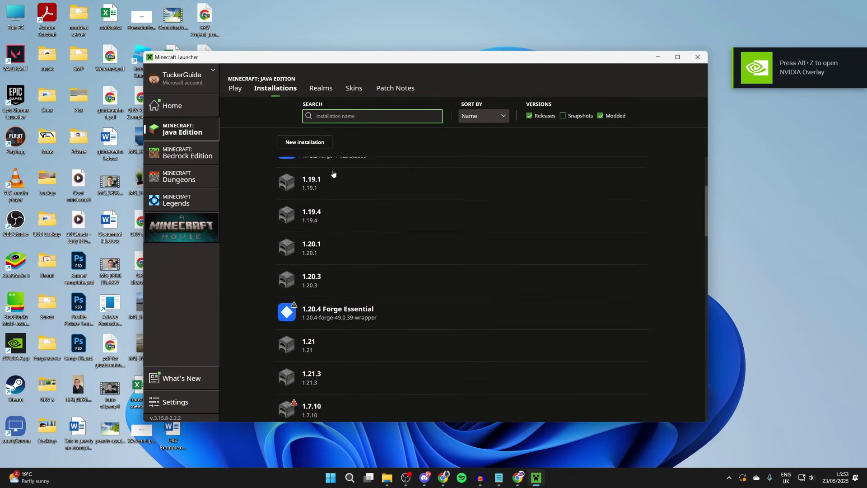
scroll(333, 174, down, 8)
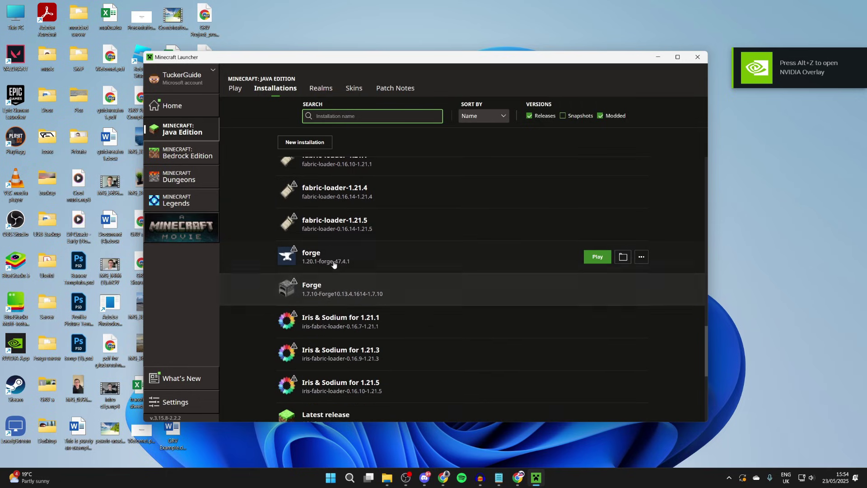
Step: Open the mods folder inside the 1.20.1 forge installation's game folder and clear out any existing files
click(622, 258)
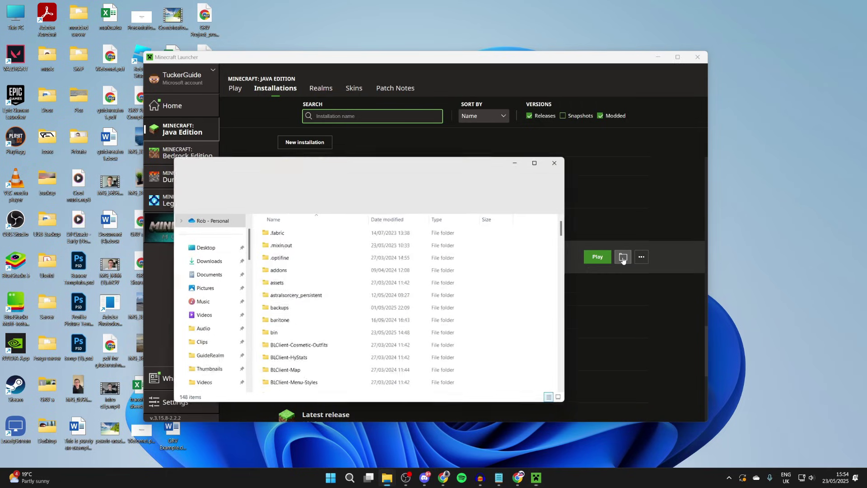
scroll(396, 268, down, 5)
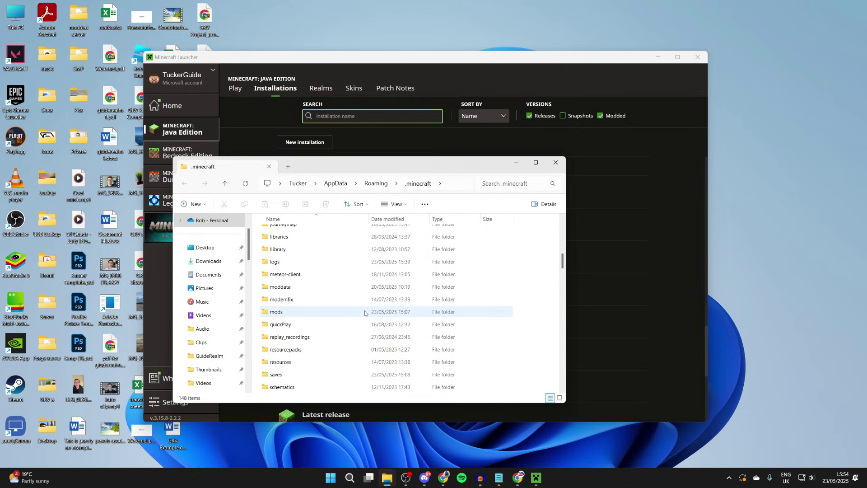
double_click(365, 313)
drag(342, 287, 309, 216)
click(321, 207)
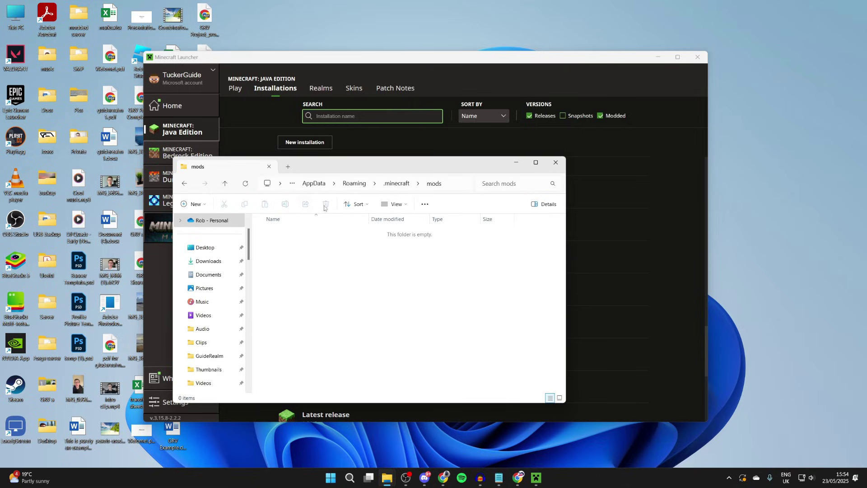
Step: Move the Create 1.20.1 jar file from the desktop into the mods folder, then close the folder window
click(403, 185)
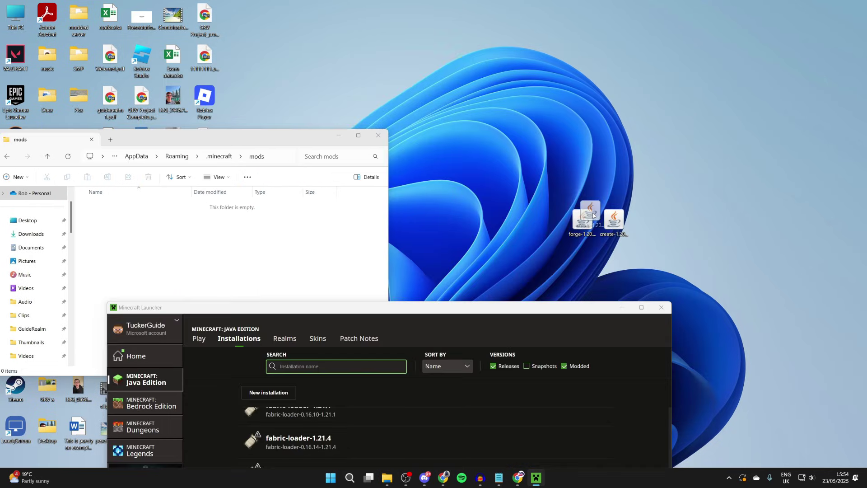
drag(613, 219, 280, 271)
click(379, 135)
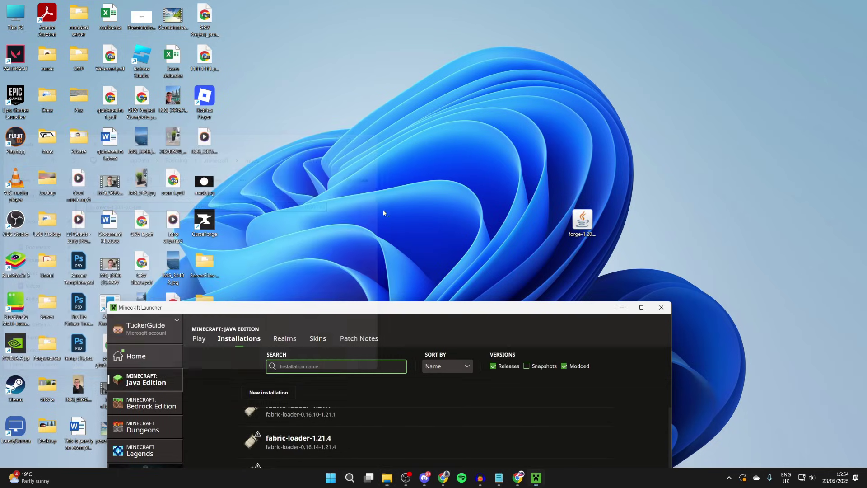
Step: Bring the launcher back into full view and start the game with the 1.20.1-forge-47.4.1 installation
drag(395, 305, 405, 80)
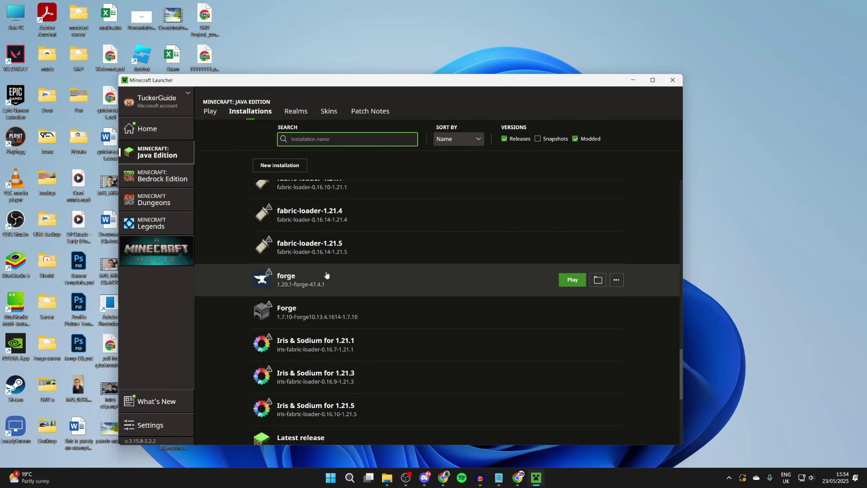
click(563, 284)
click(298, 279)
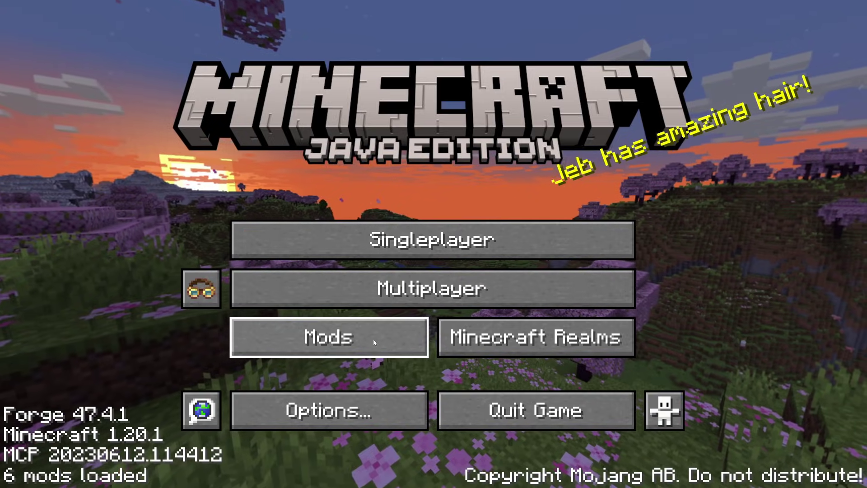
Step: Check the game's mods list, and open the creative inventory in a world to look for the Create items
click(374, 342)
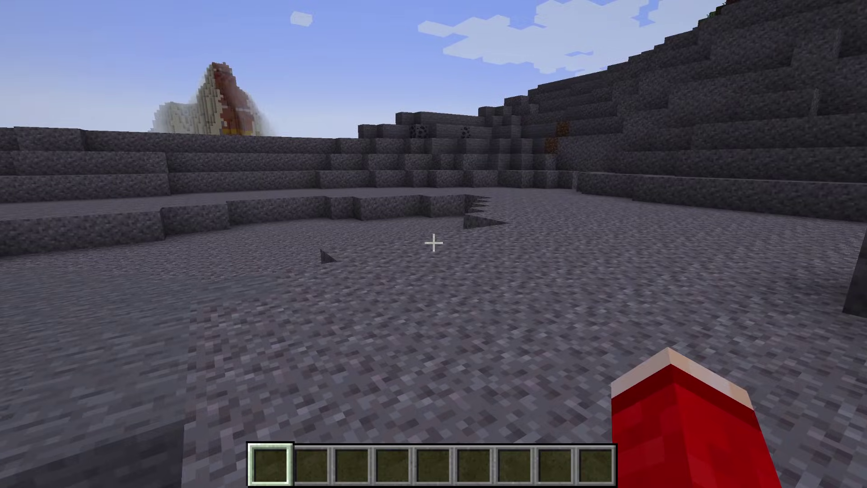
key(e)
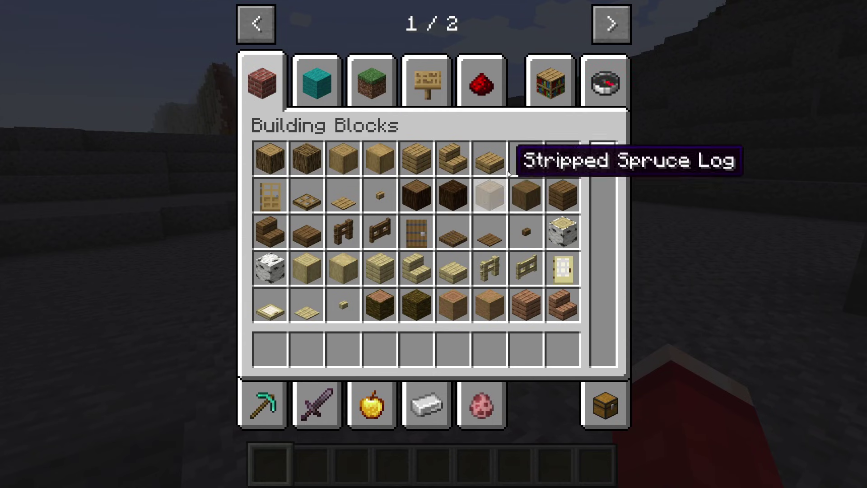